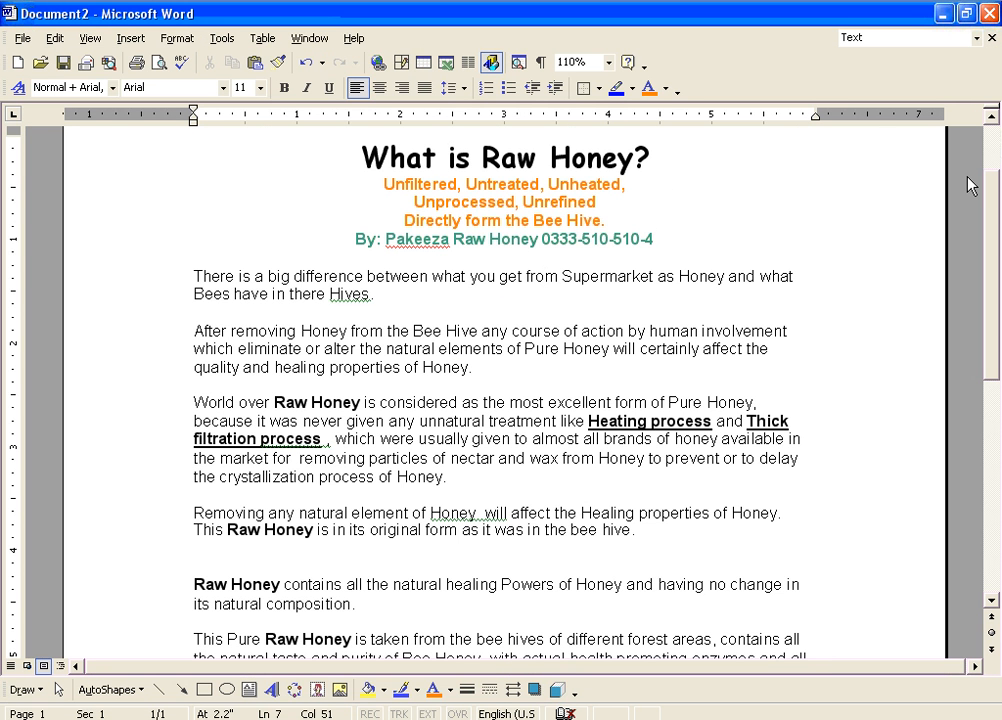
Copy the whole "What is Raw Honey?" article, from its title through the last paragraph, and switch to CorelDRAW
click(993, 118)
click(993, 118)
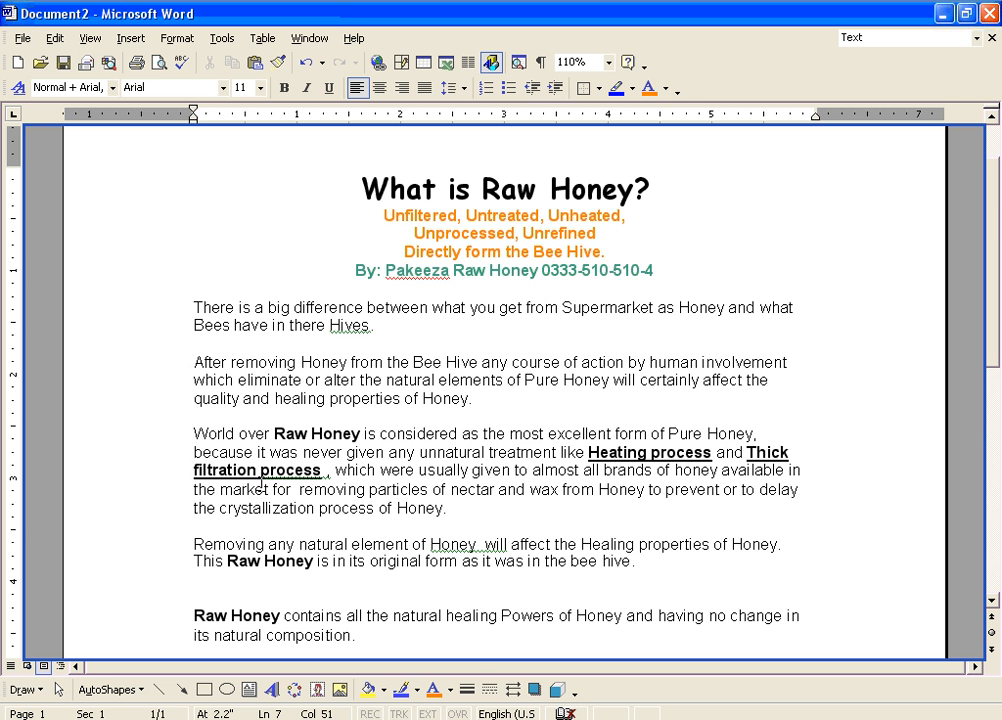
scroll(727, 535, down, 3)
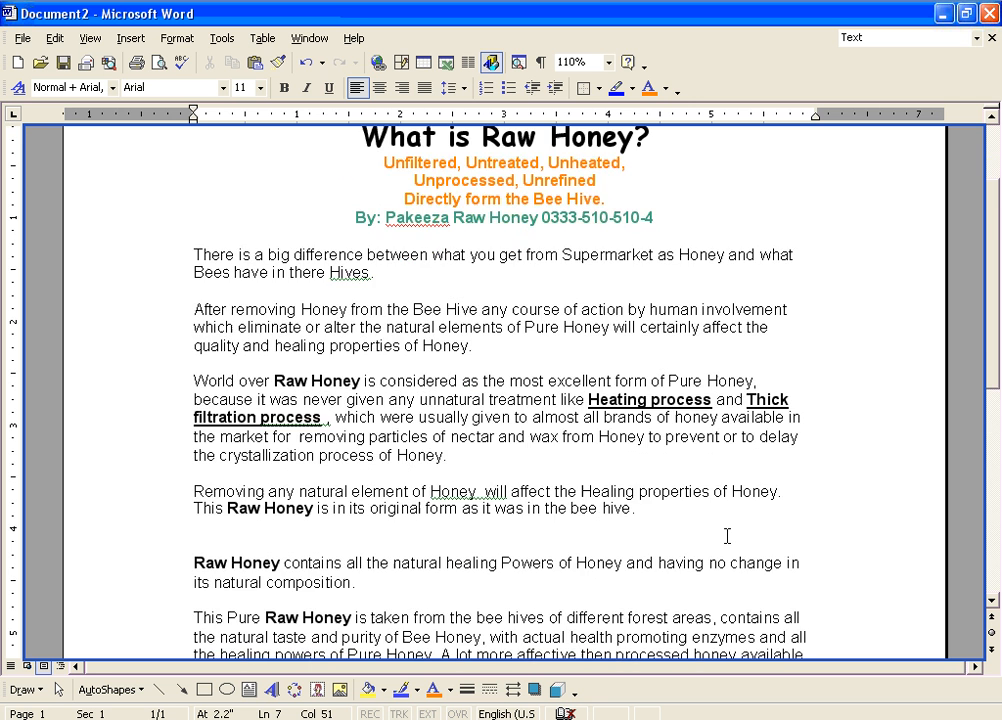
scroll(611, 467, up, 5)
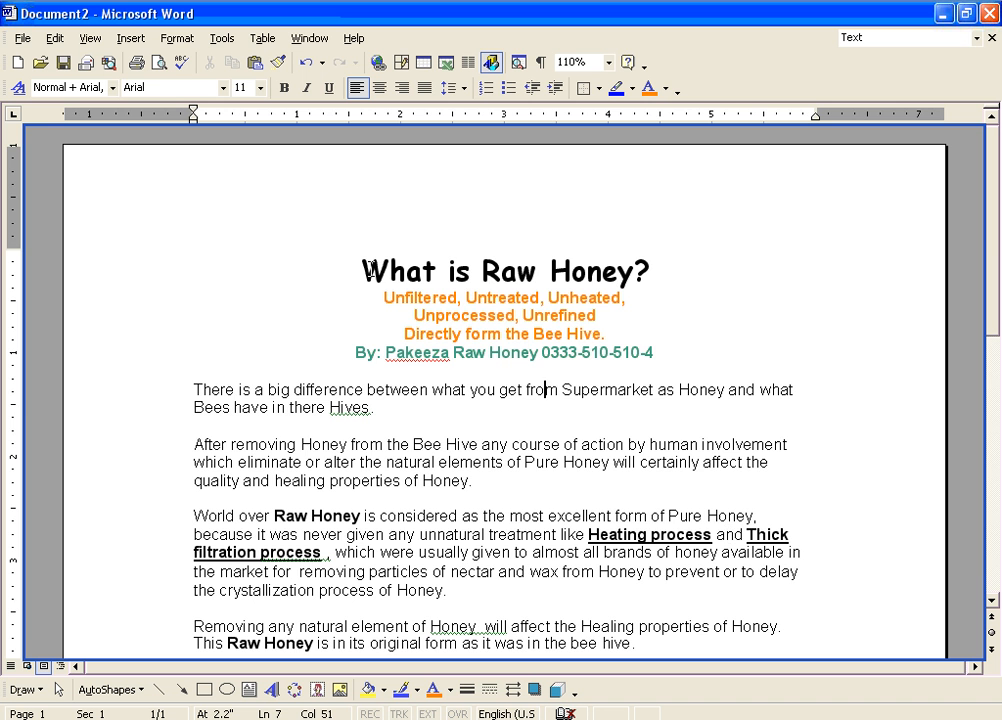
drag(389, 270, 745, 322)
click(993, 118)
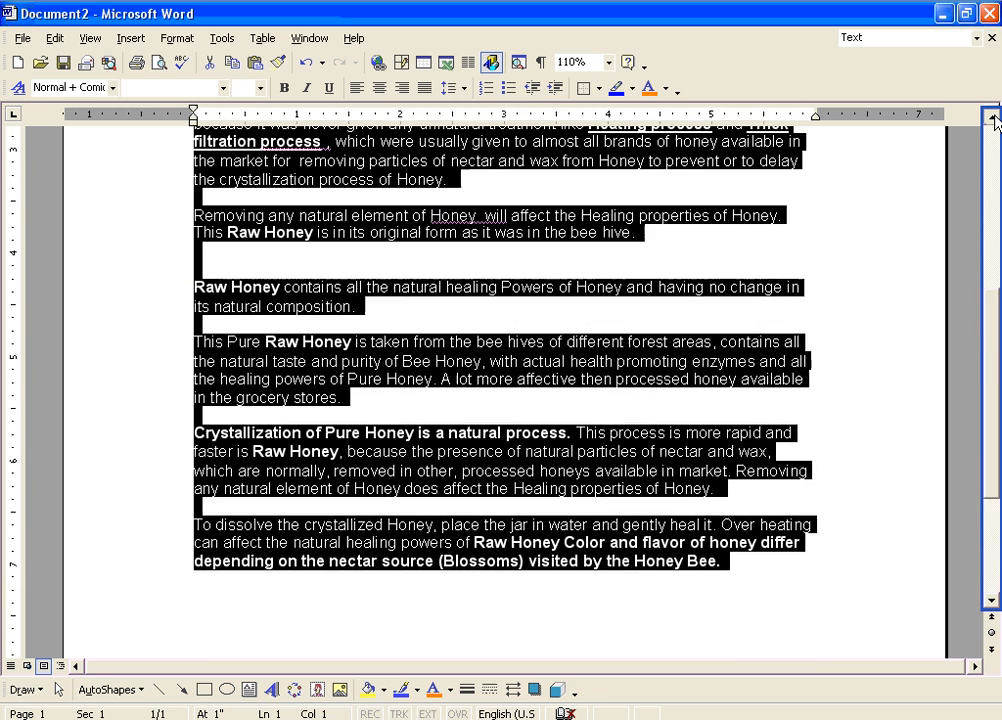
drag(993, 118, 993, 118)
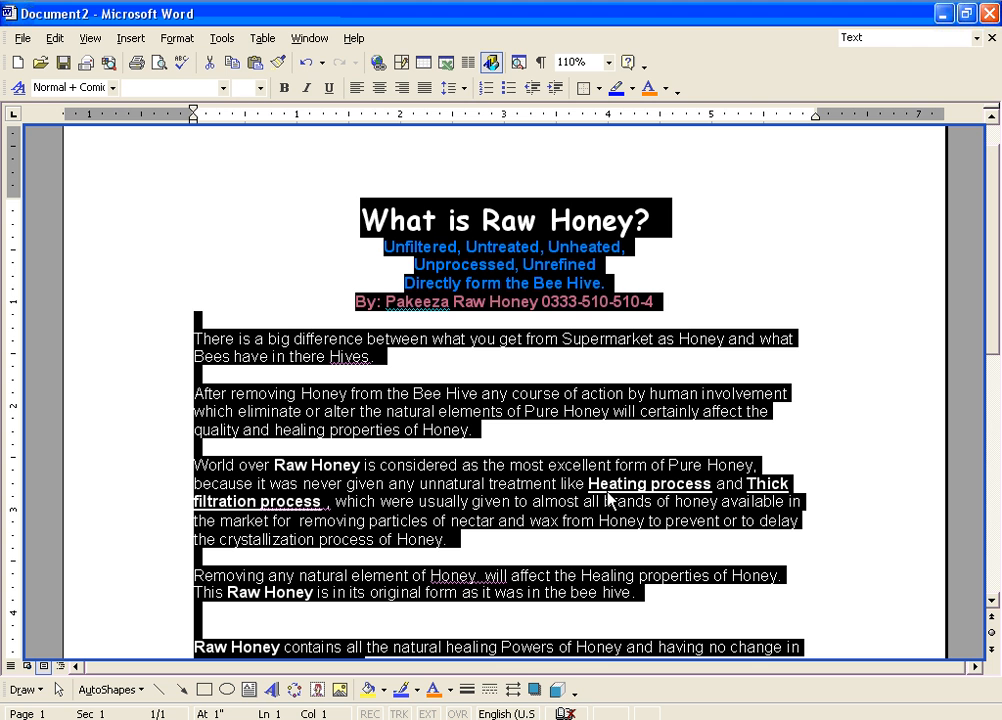
right_click(513, 268)
click(553, 304)
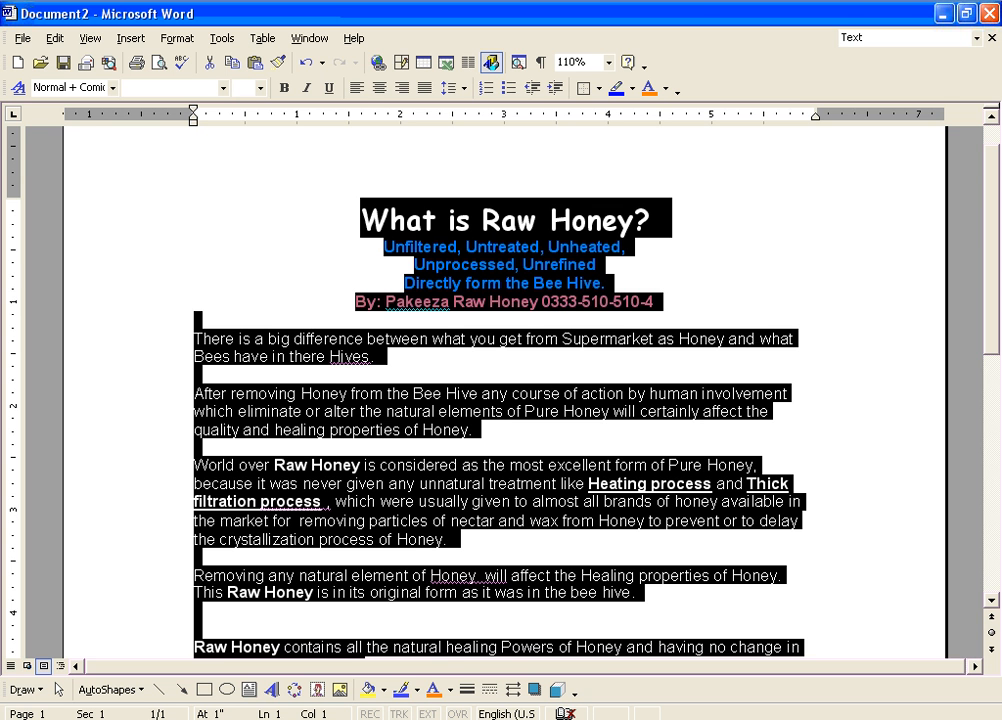
click(622, 577)
key(alt+Tab)
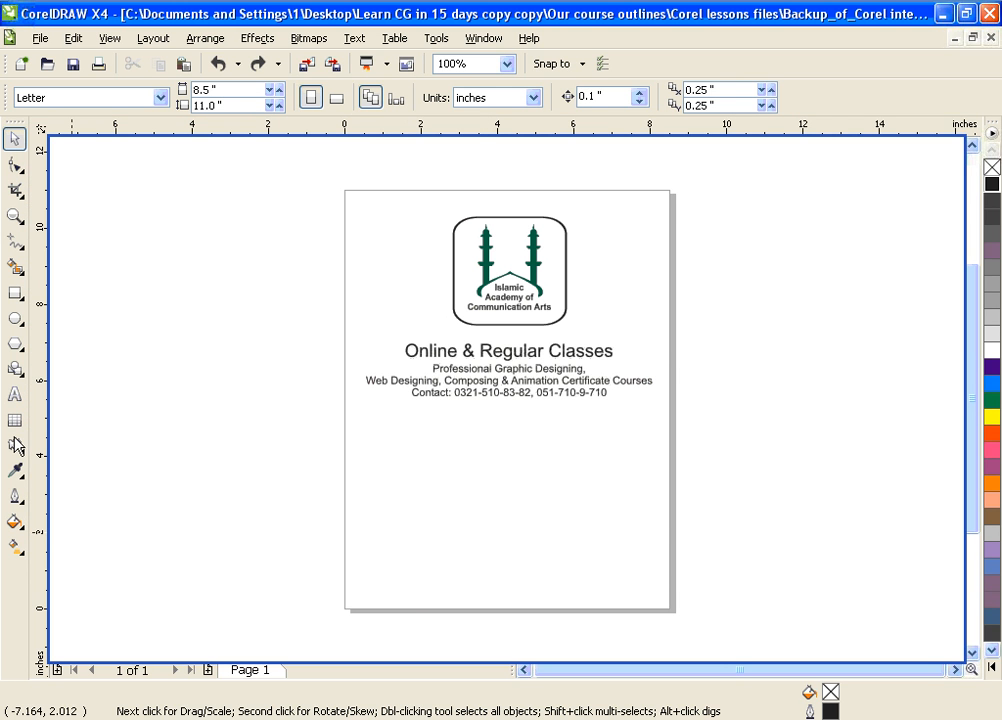
Paste the copied article as artistic text in the blank area below the contact line on the page
click(15, 396)
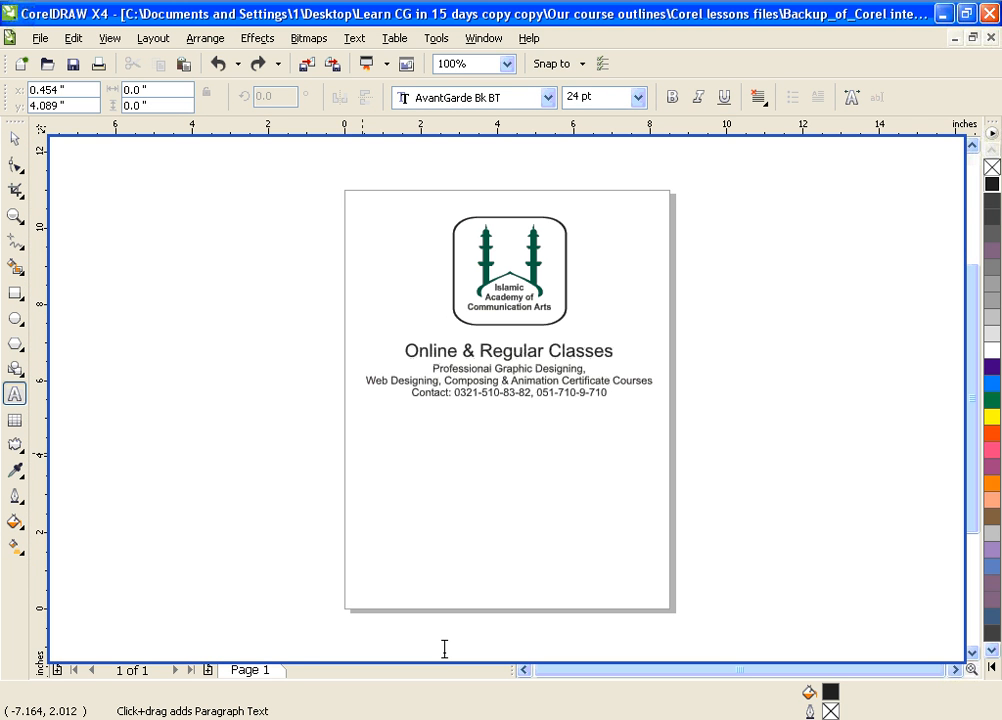
click(363, 450)
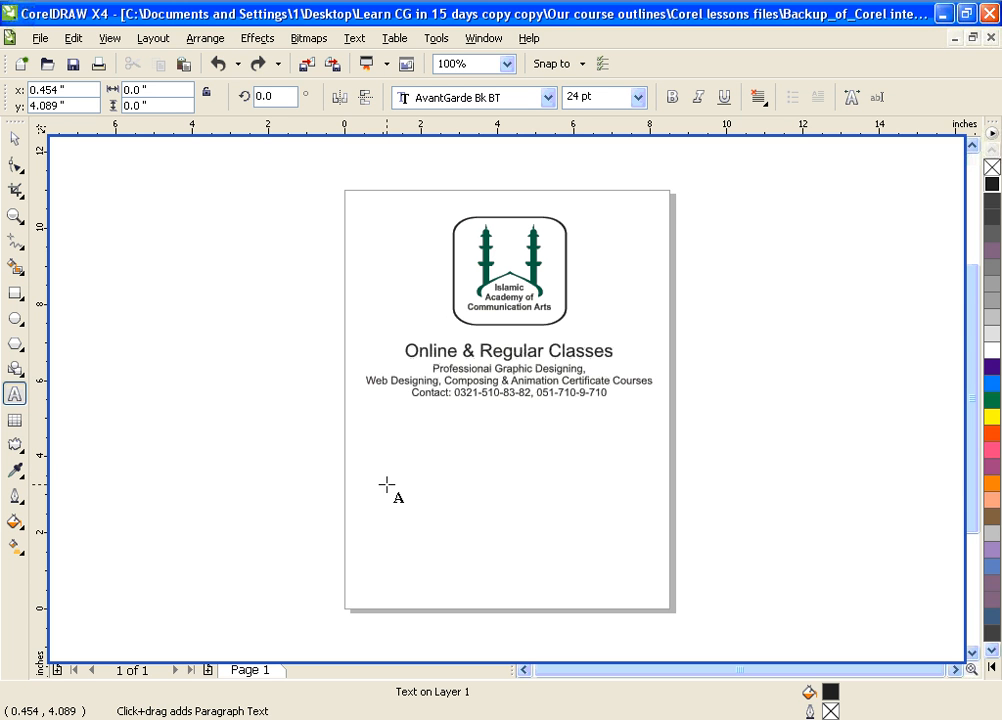
click(73, 40)
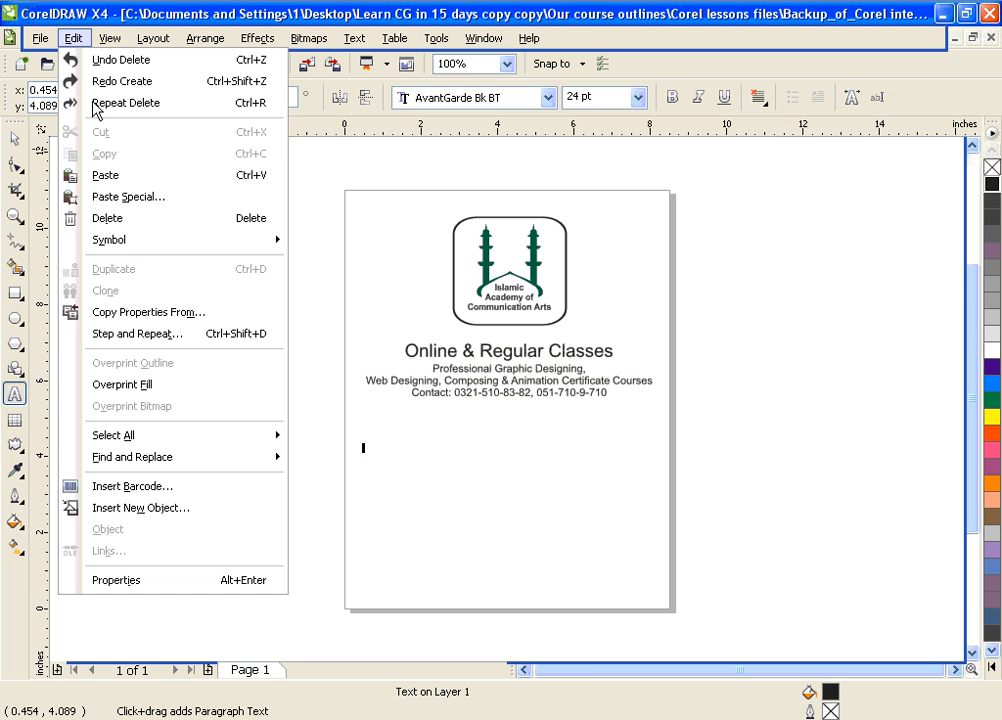
click(134, 180)
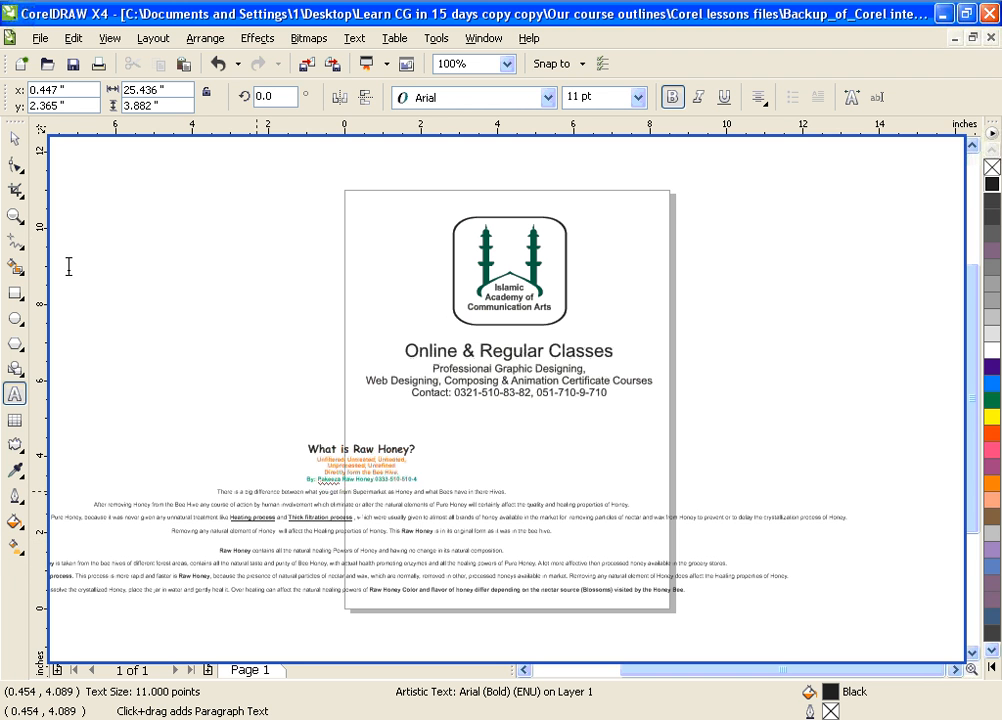
Delete the pasted artistic text of the article
click(15, 137)
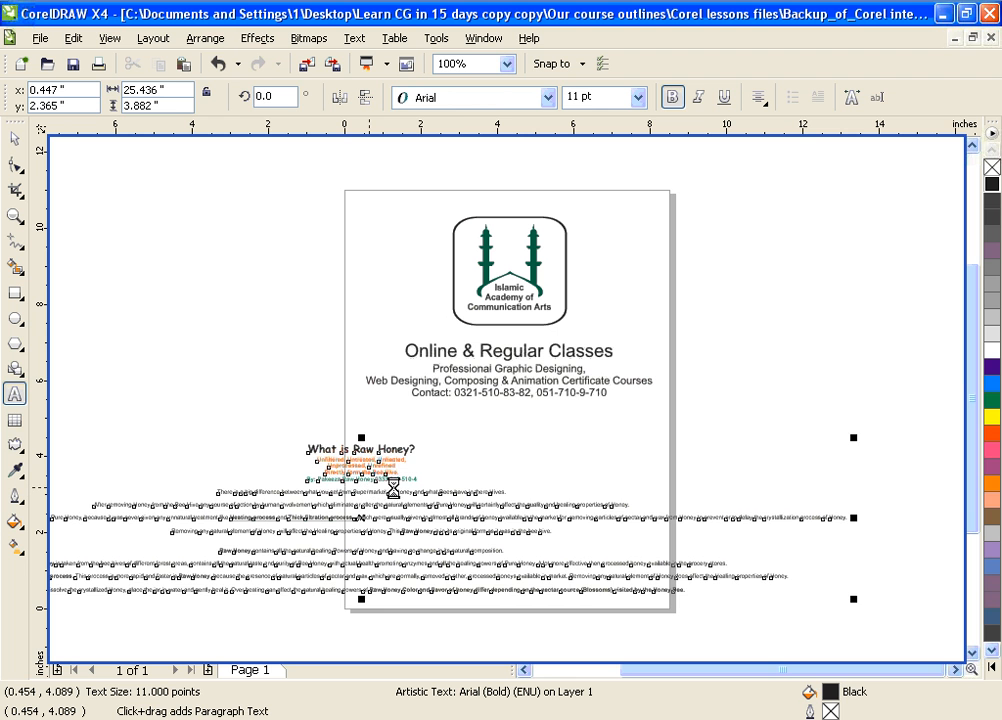
key(Delete)
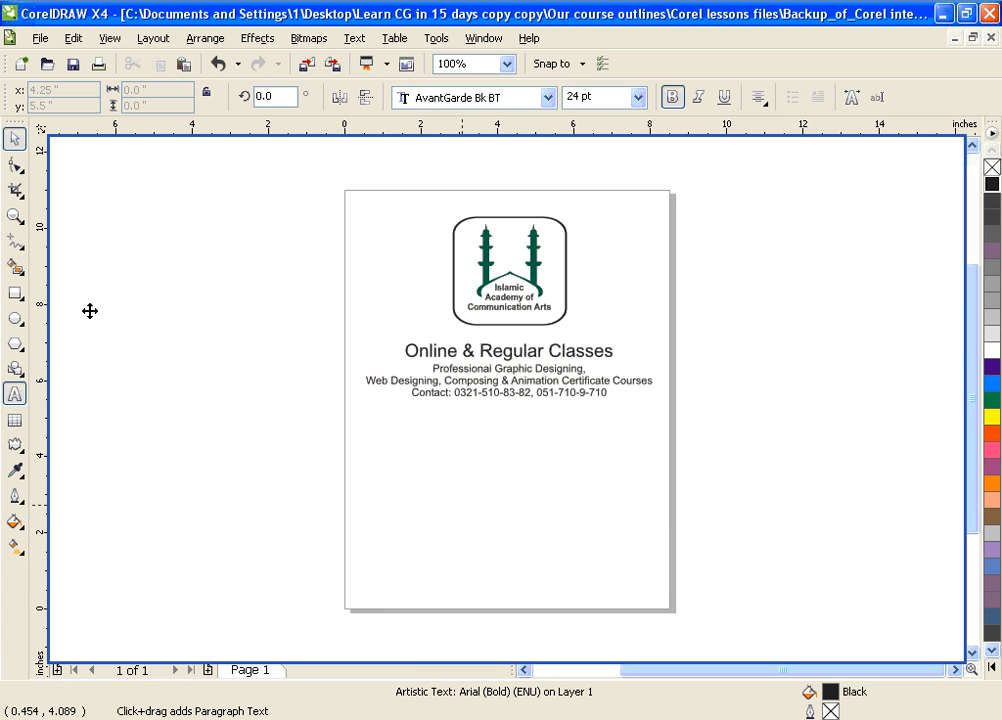
key(ctrl+space)
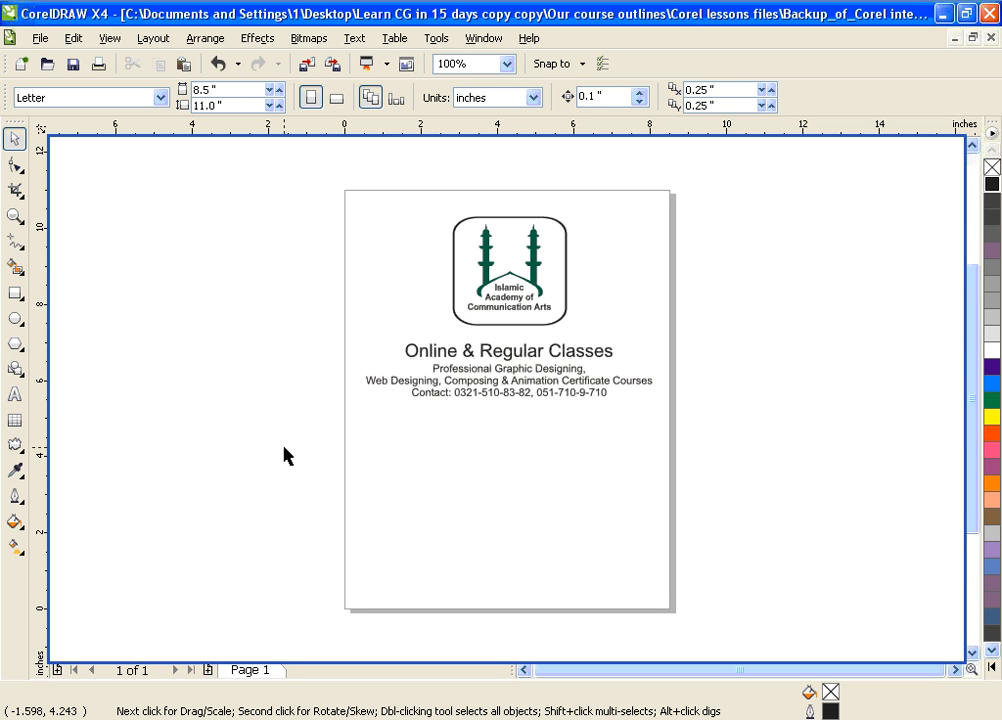
Create a paragraph text frame about 3.26 by 7.18 inches below the contact line and paste the copied article into it
click(971, 651)
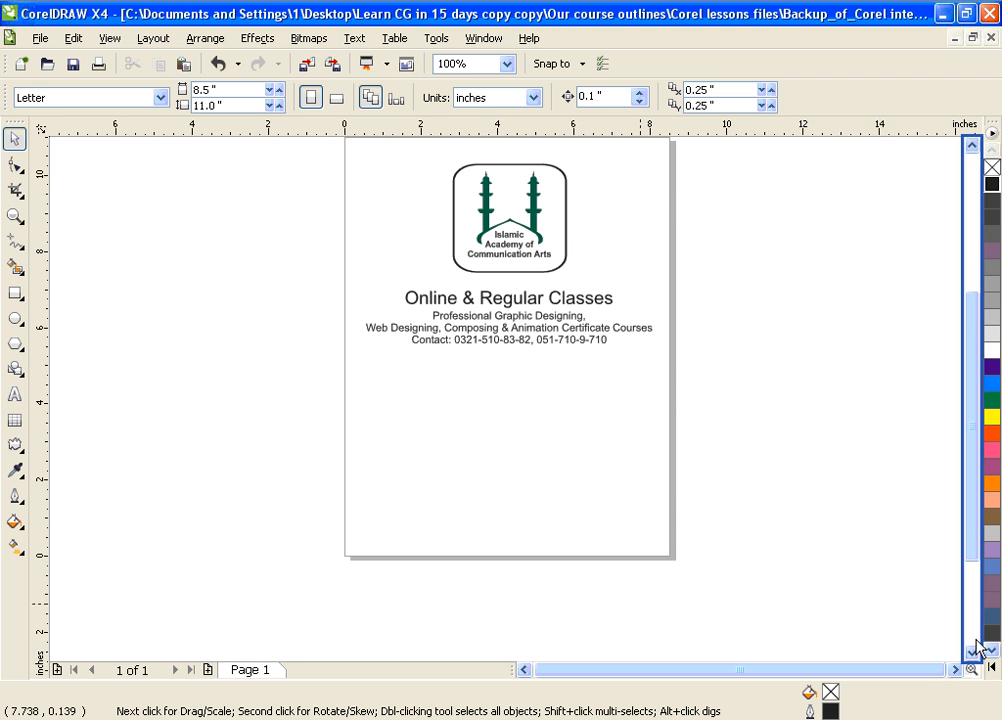
click(971, 651)
click(971, 651)
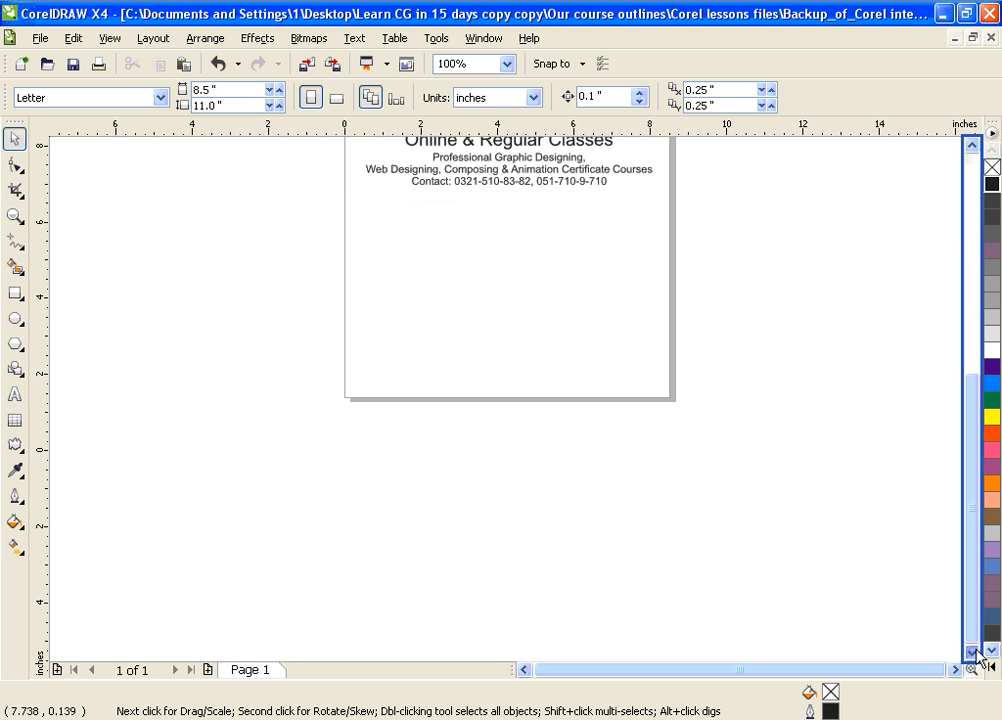
click(971, 145)
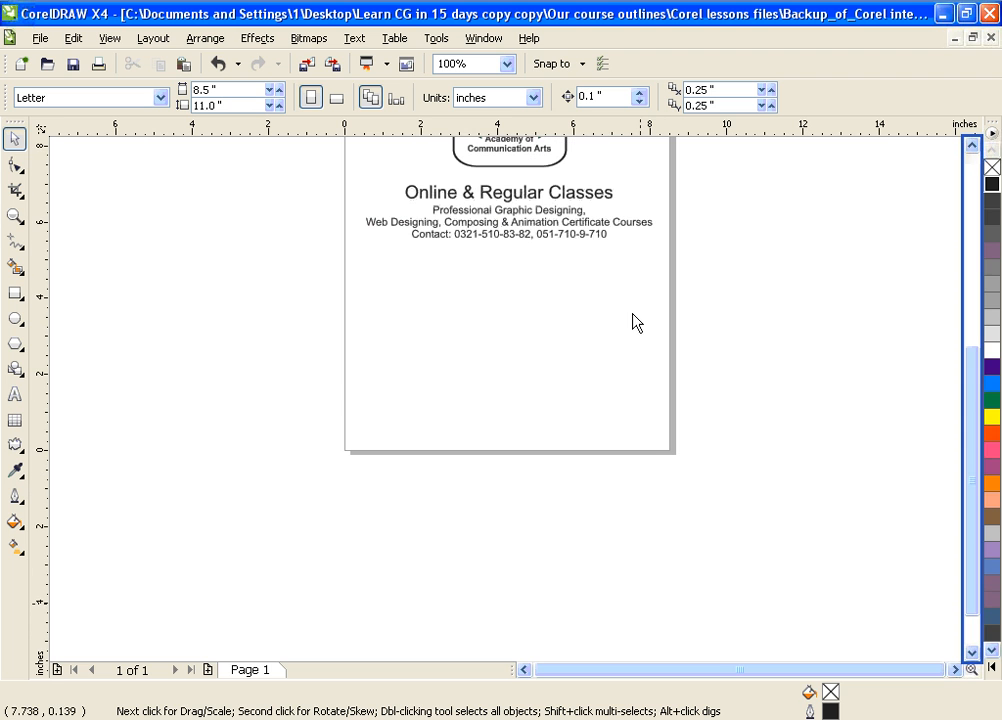
click(172, 506)
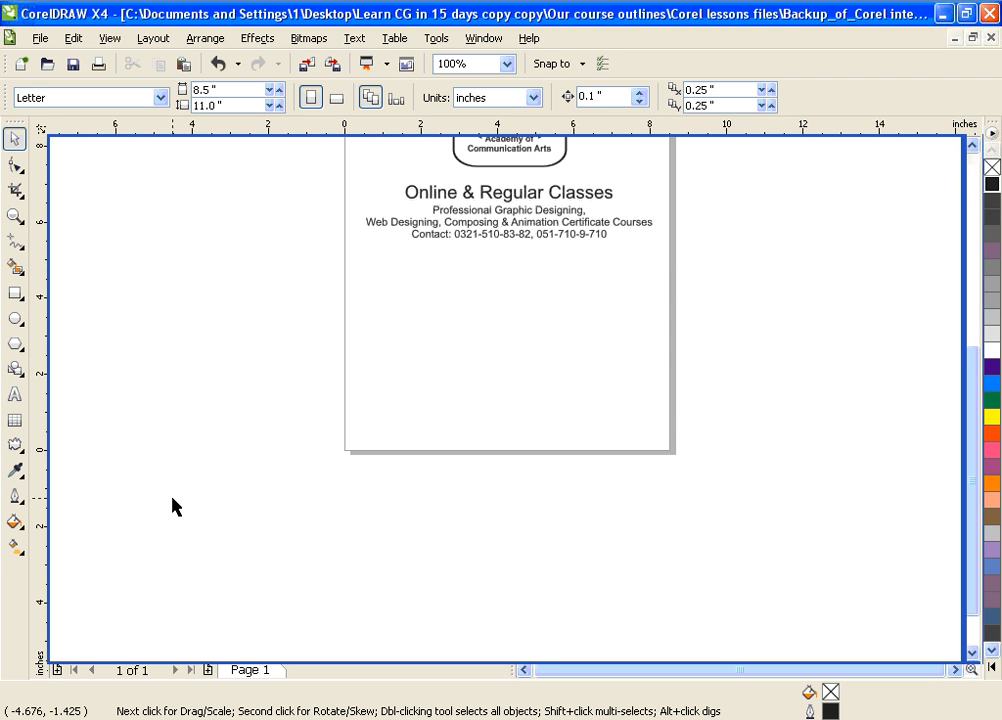
click(15, 395)
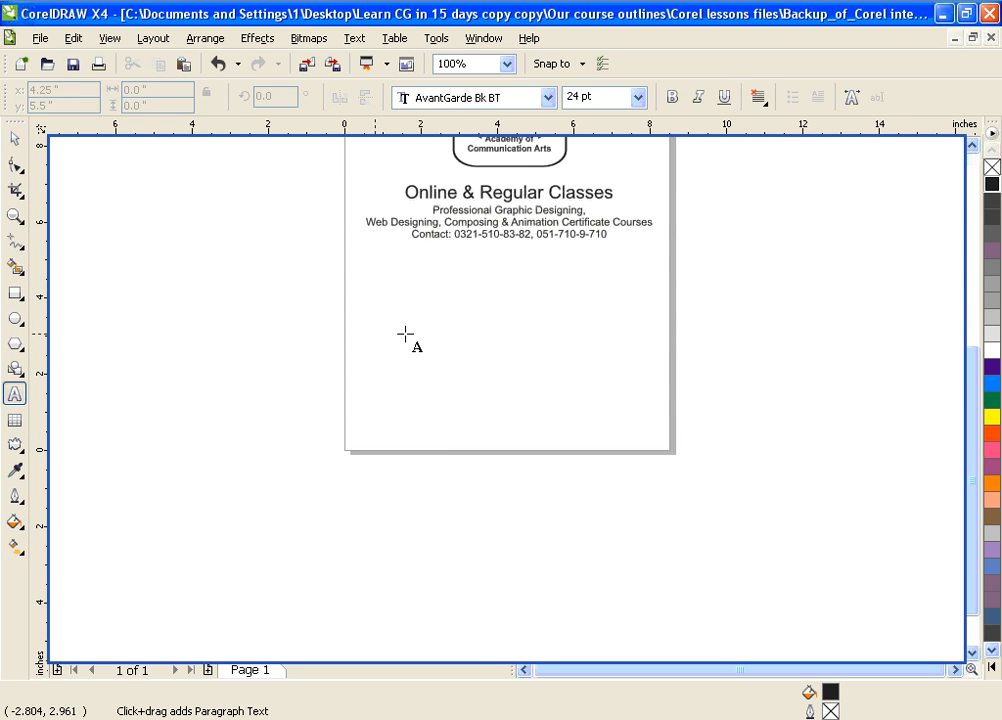
drag(405, 313, 530, 587)
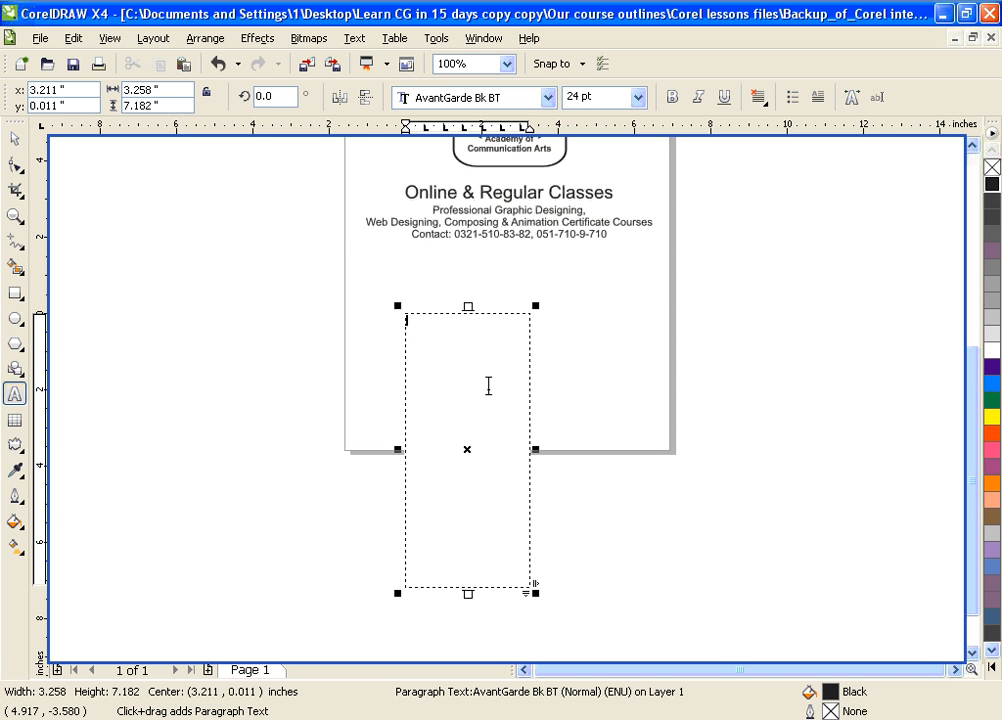
click(72, 40)
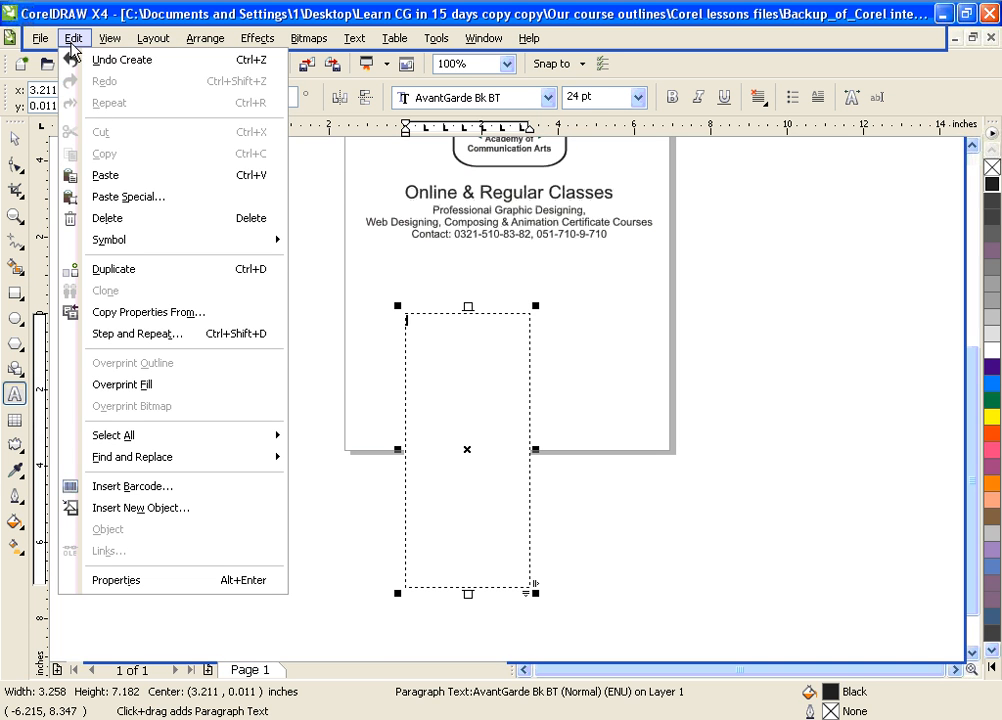
click(129, 176)
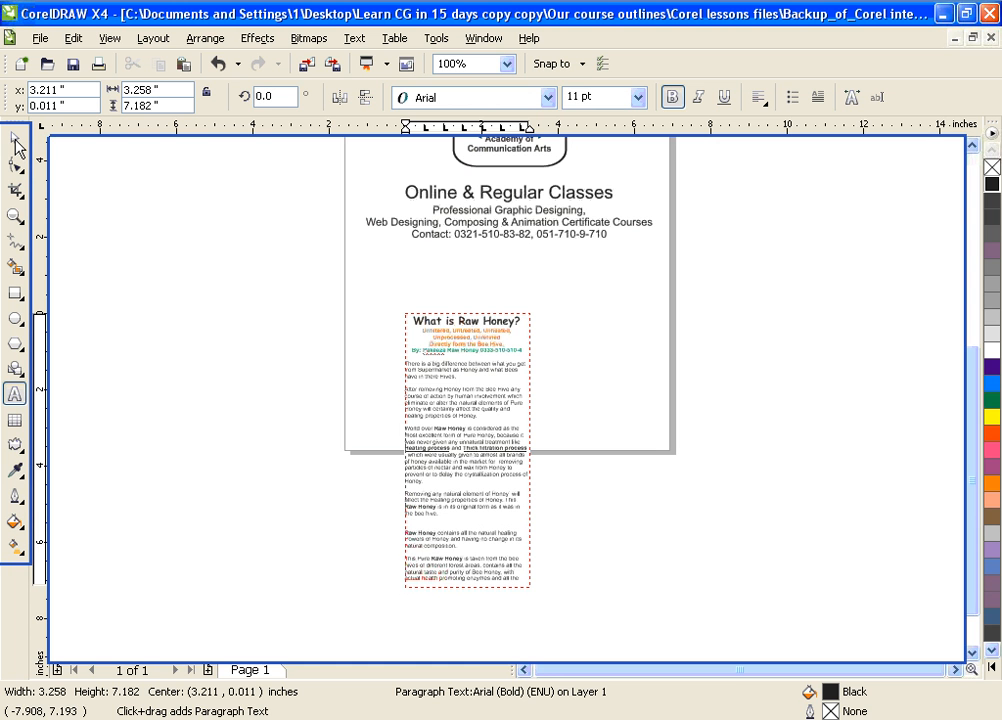
click(15, 142)
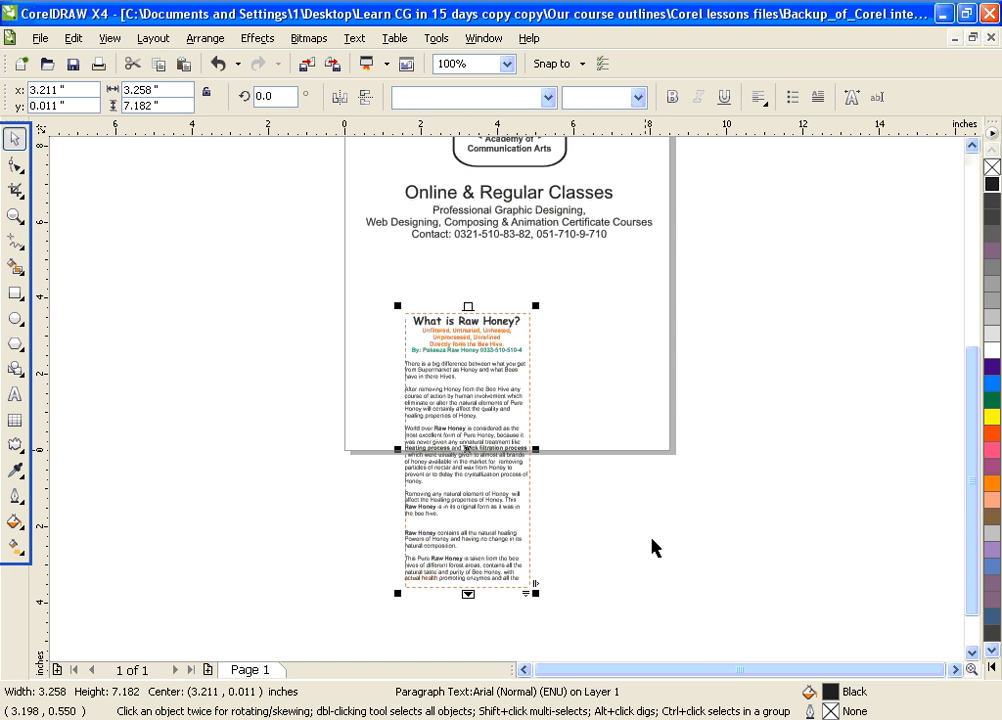
Extend the paragraph text frame downward to a height of about 11.2 inches to fit the whole article
click(968, 651)
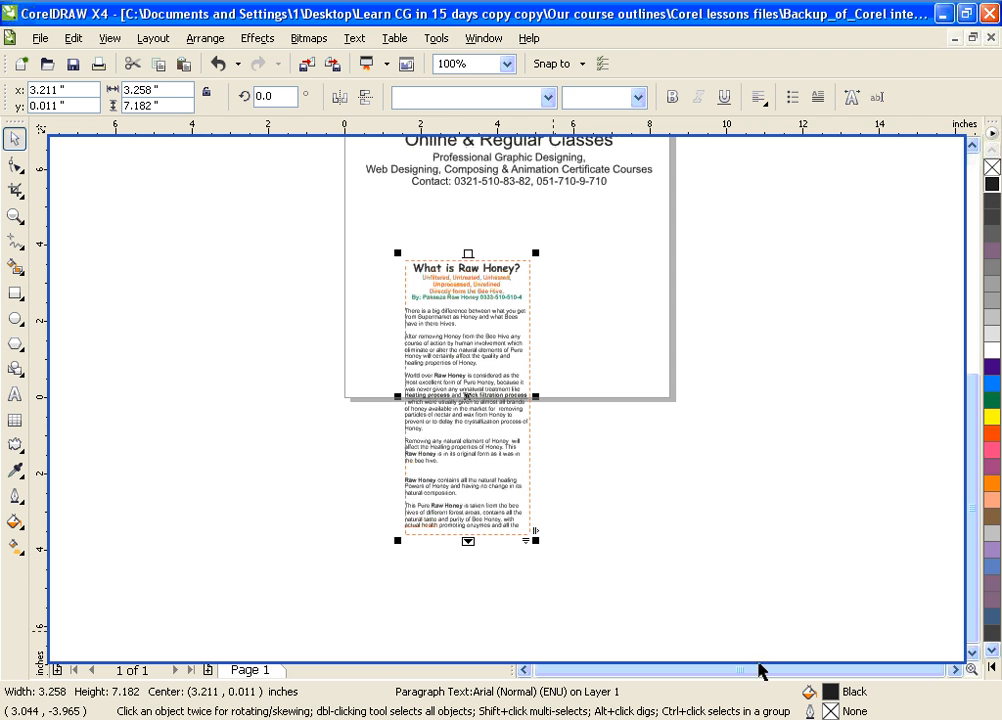
click(974, 656)
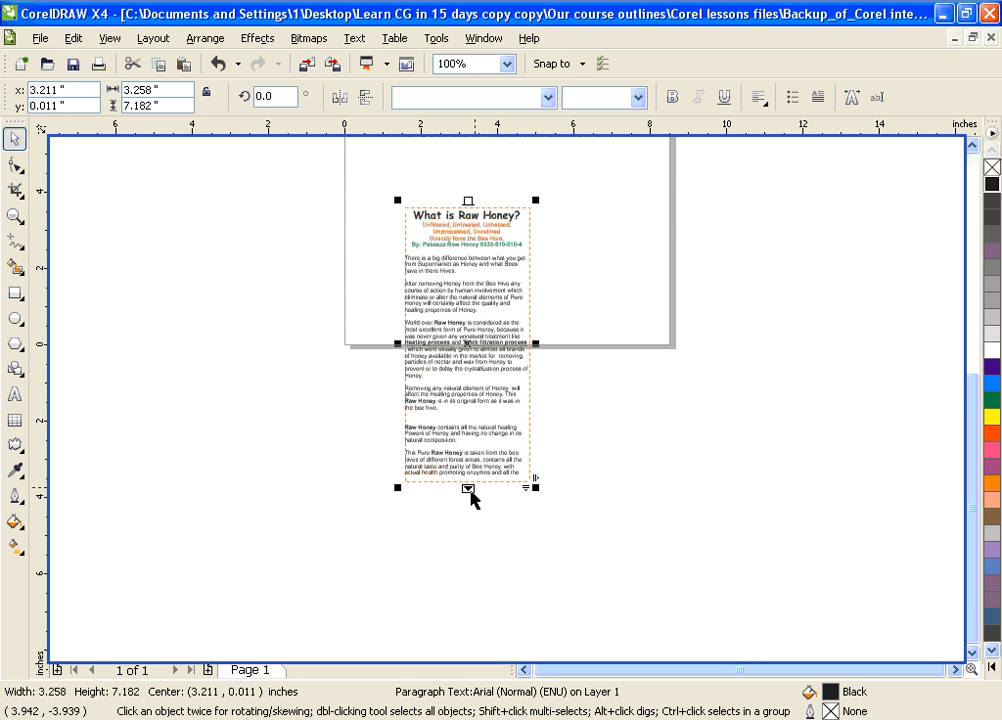
drag(471, 488, 467, 642)
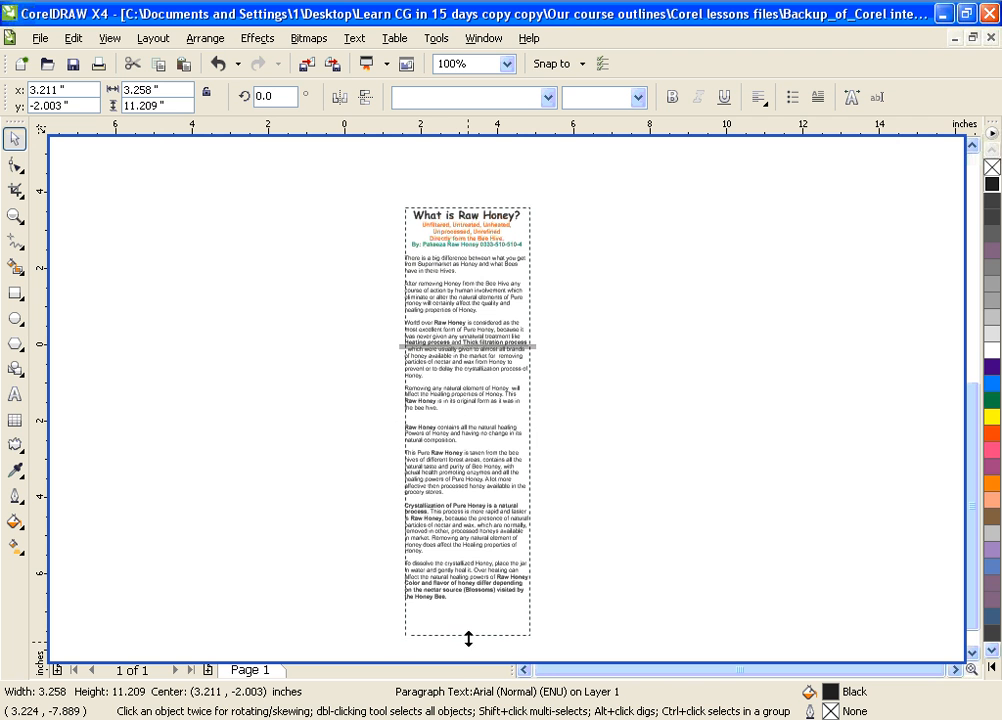
Shorten the paragraph text frame from below to a height of about 5.39 inches
drag(467, 640, 464, 577)
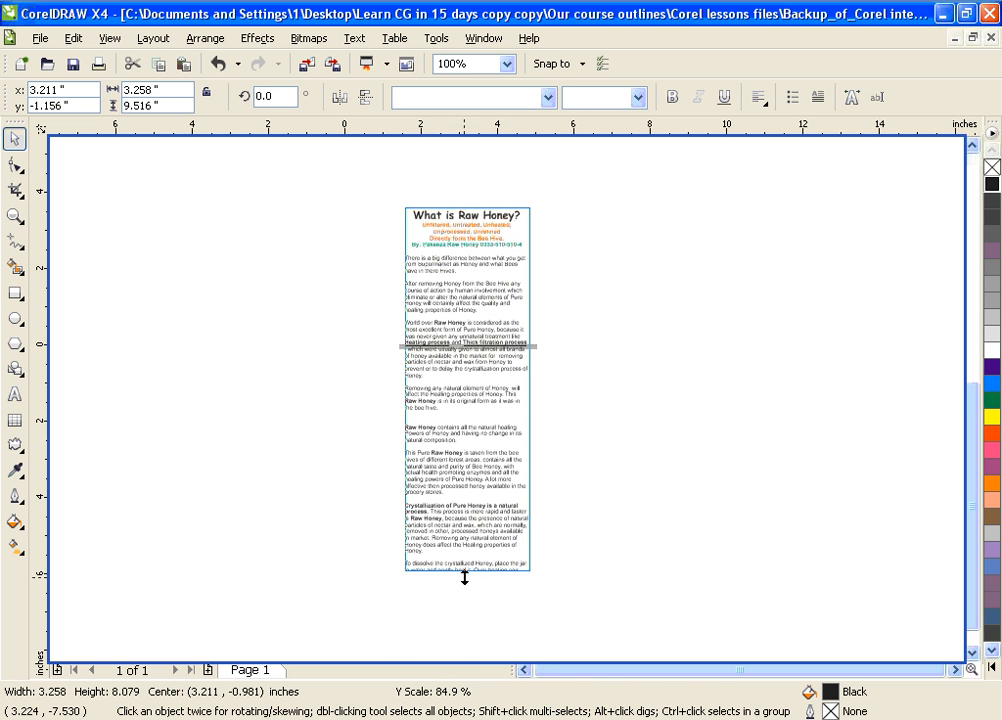
drag(460, 624, 471, 632)
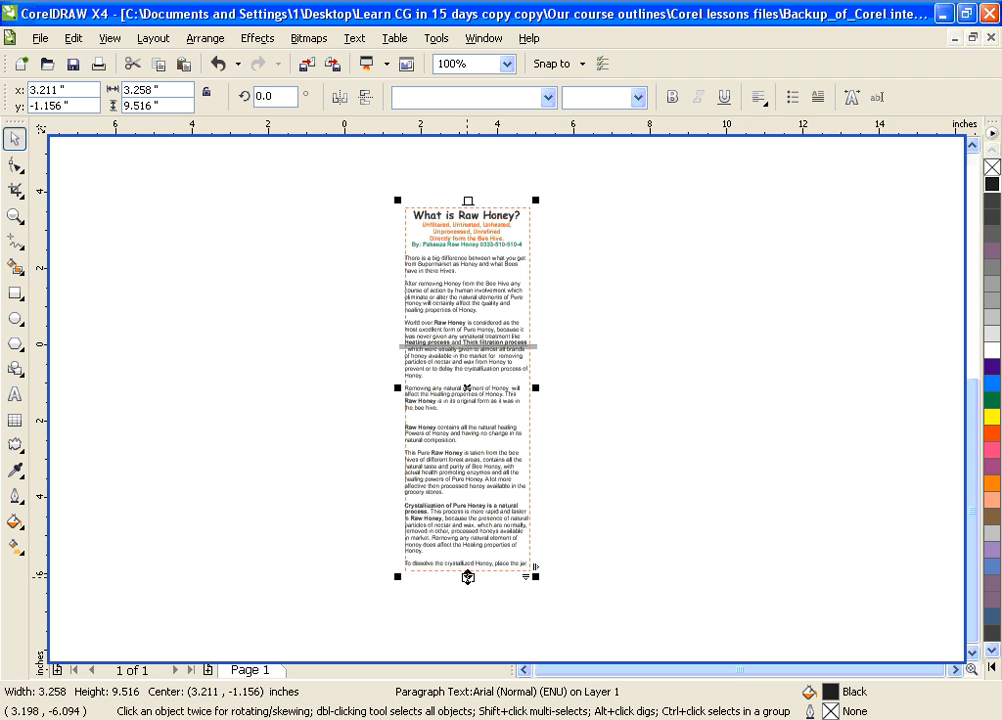
drag(467, 577, 474, 420)
drag(464, 264, 463, 324)
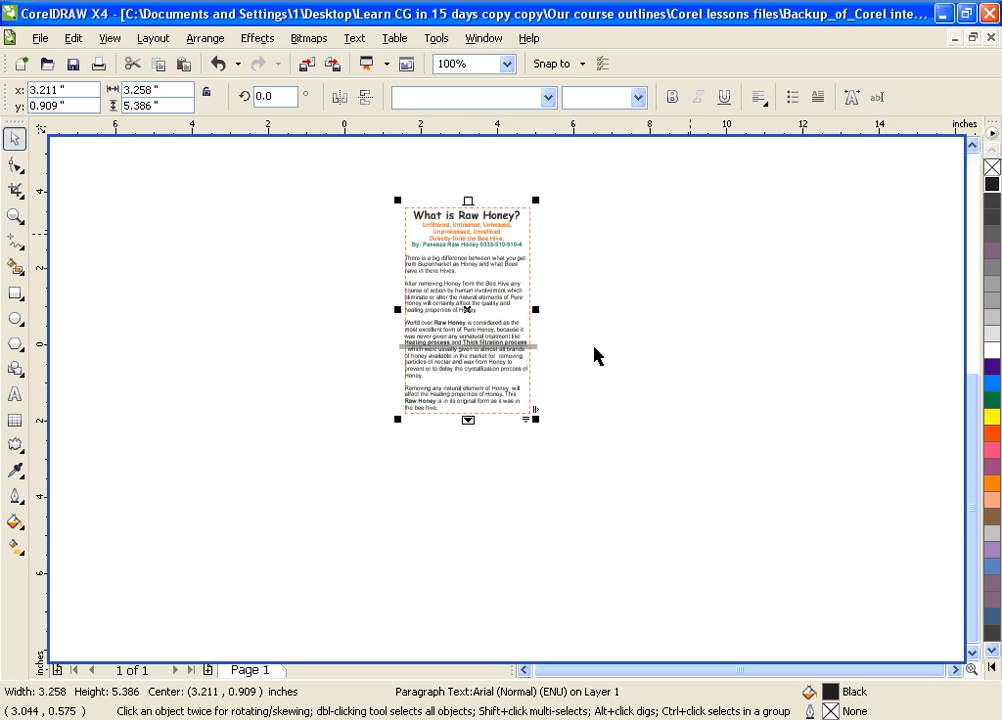
Try shortening the paragraph text frame to about 1.36 inches high, and undo that resize
click(971, 146)
click(971, 146)
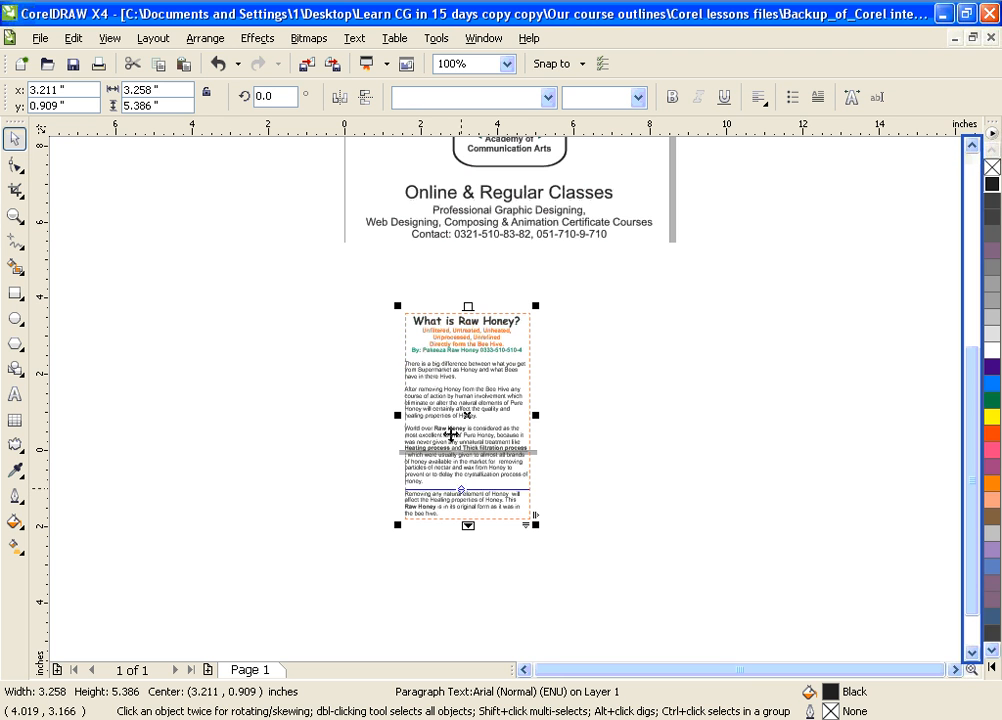
click(971, 652)
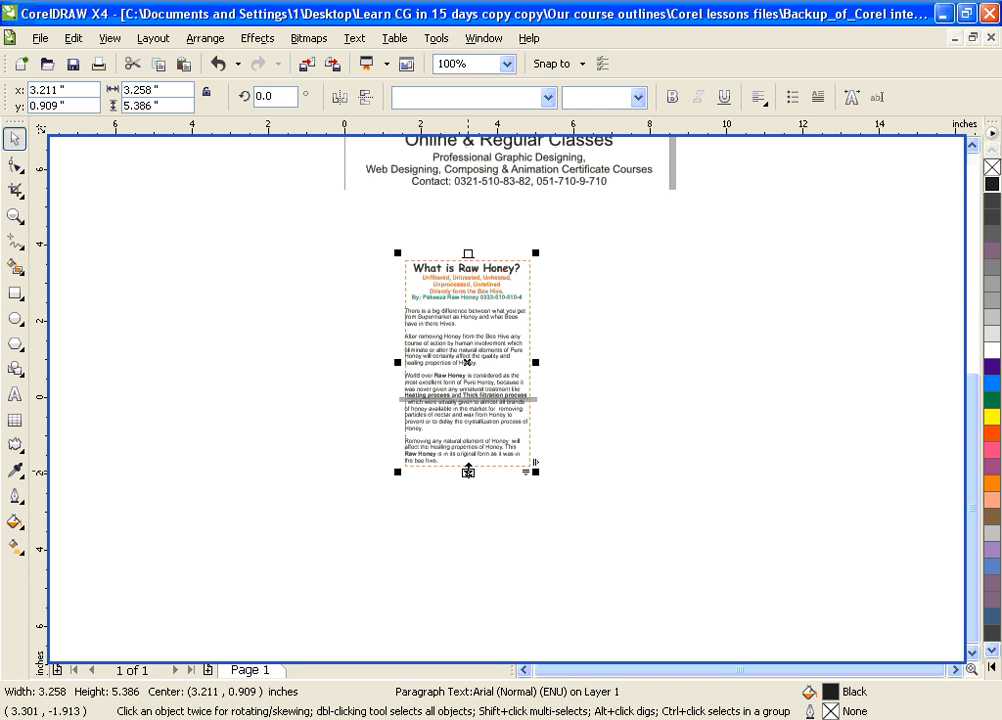
click(467, 470)
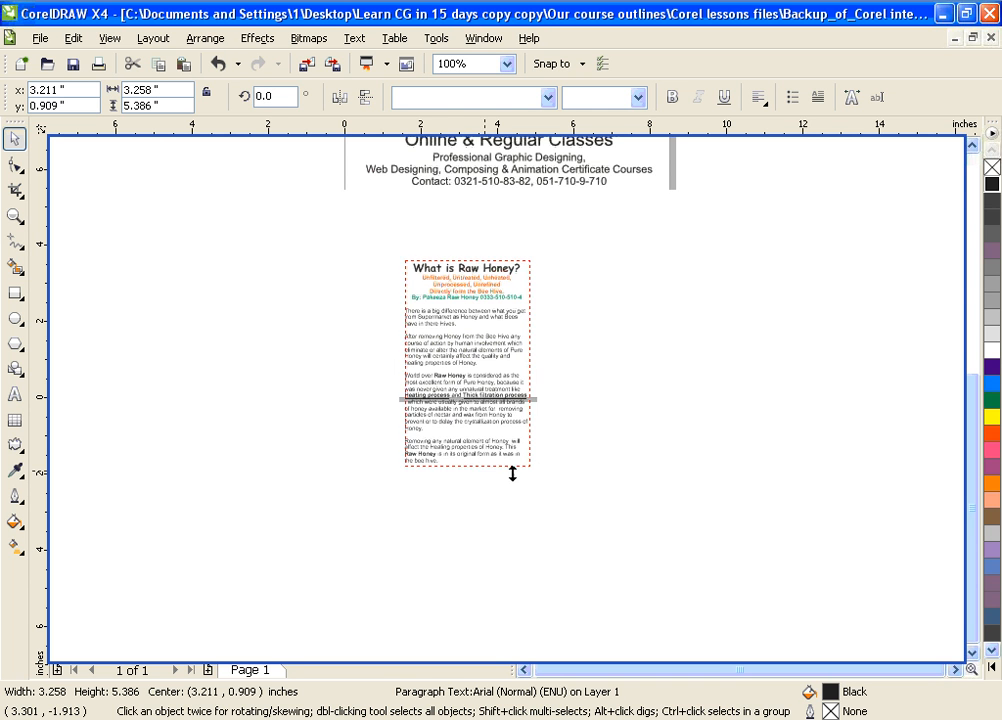
drag(549, 473, 625, 368)
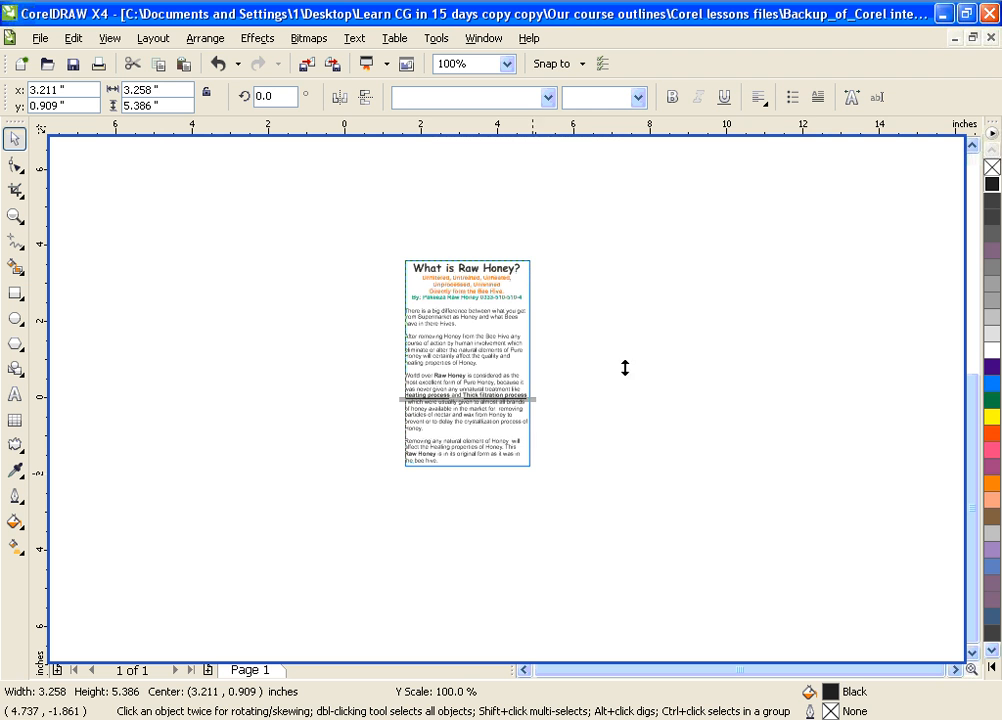
drag(625, 317, 624, 324)
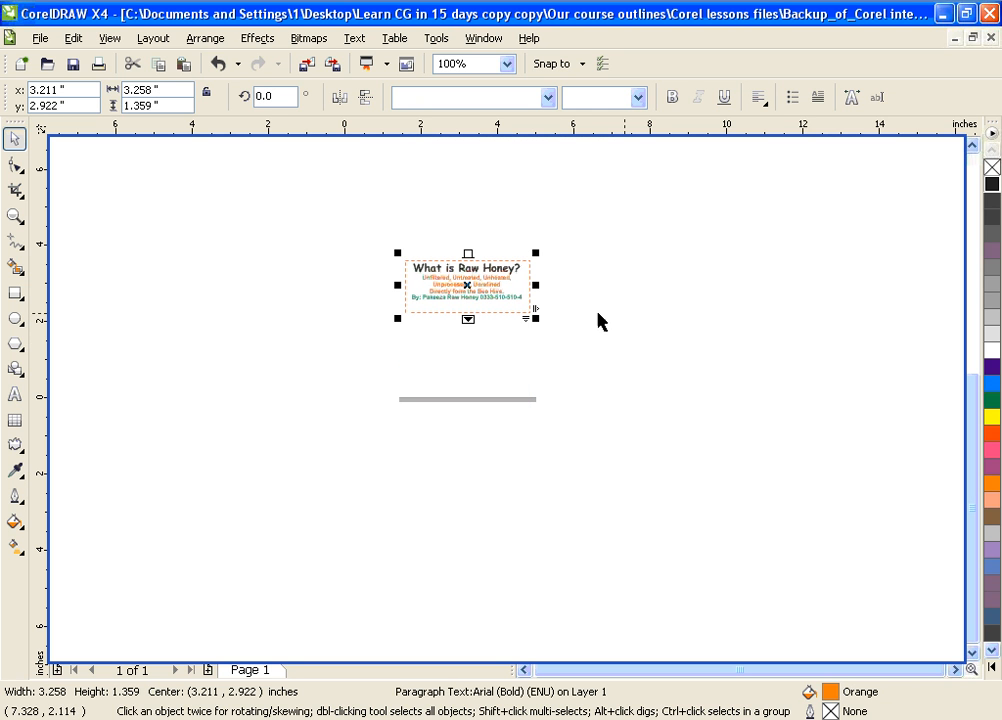
key(ctrl+z)
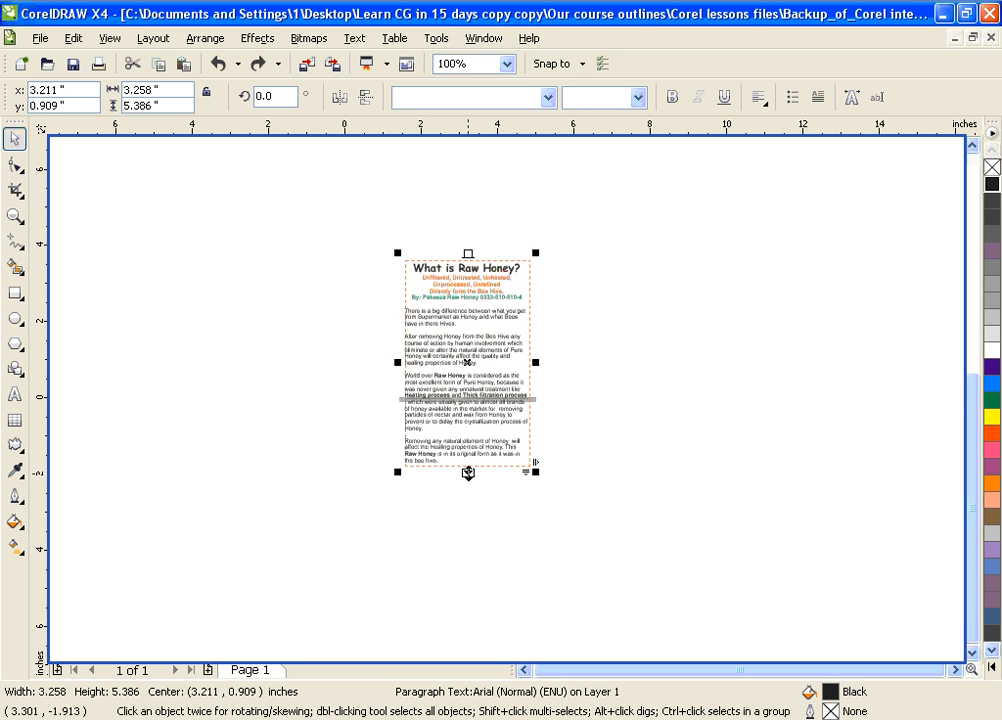
Extend the article's frame to about 5.67 inches high and link its overflow text to a new frame about 2.98 by 5.64 inches beside it
drag(468, 473, 612, 294)
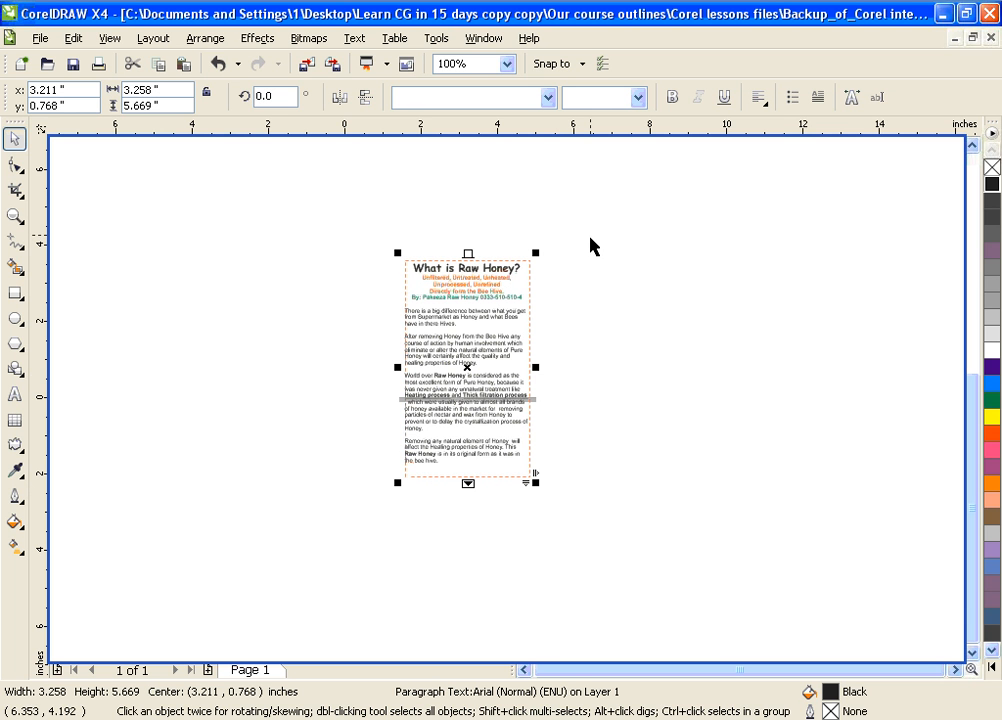
drag(468, 484, 611, 519)
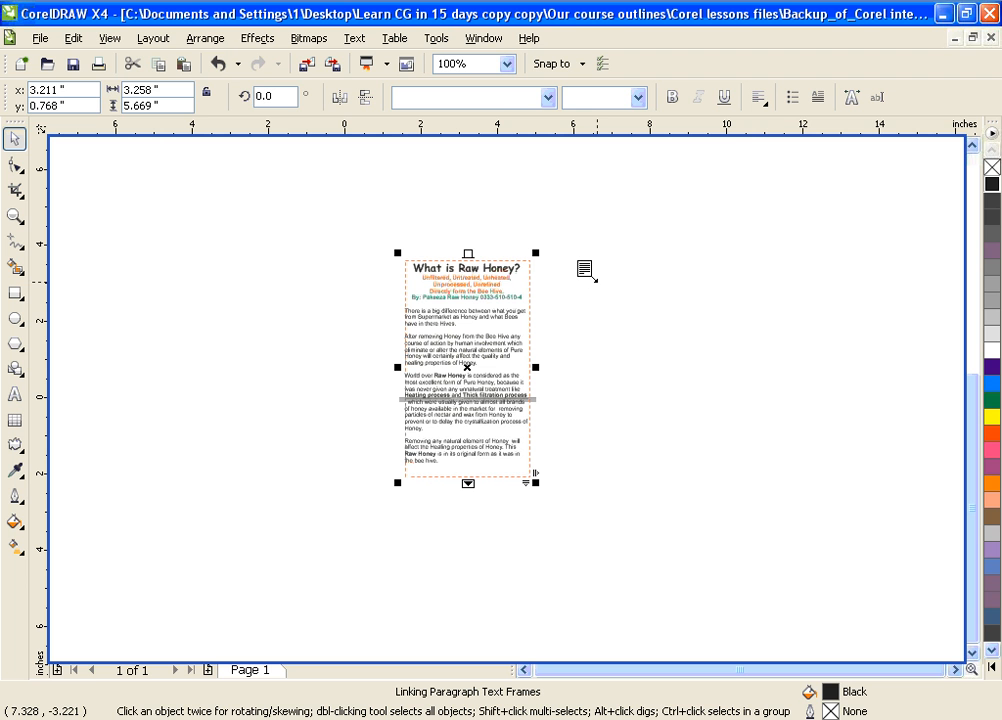
drag(595, 267, 599, 280)
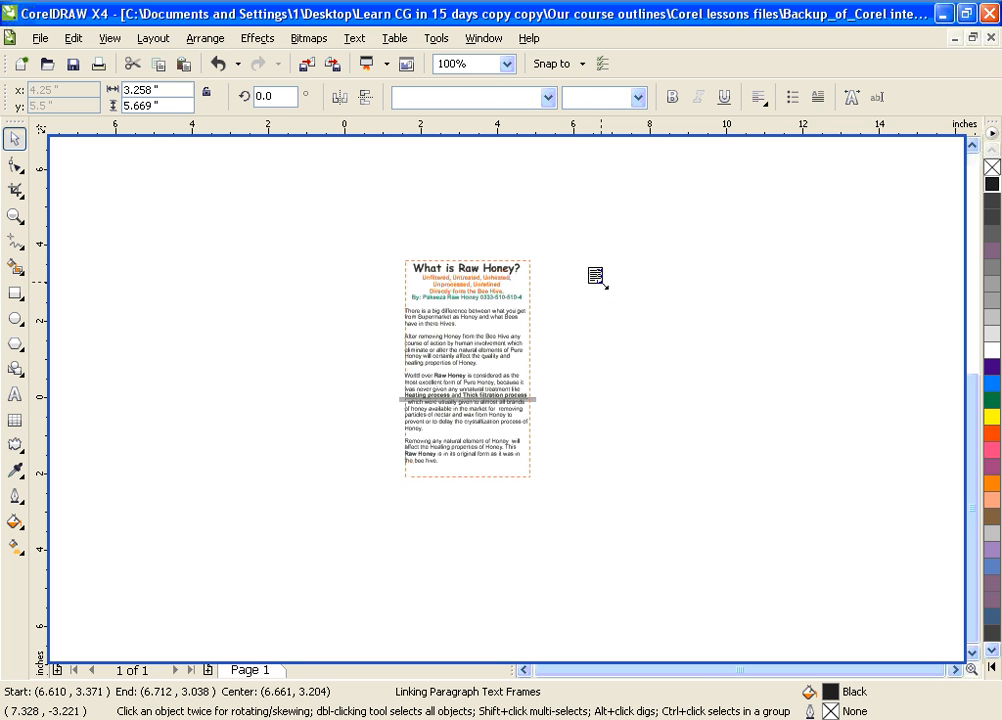
drag(675, 397, 710, 483)
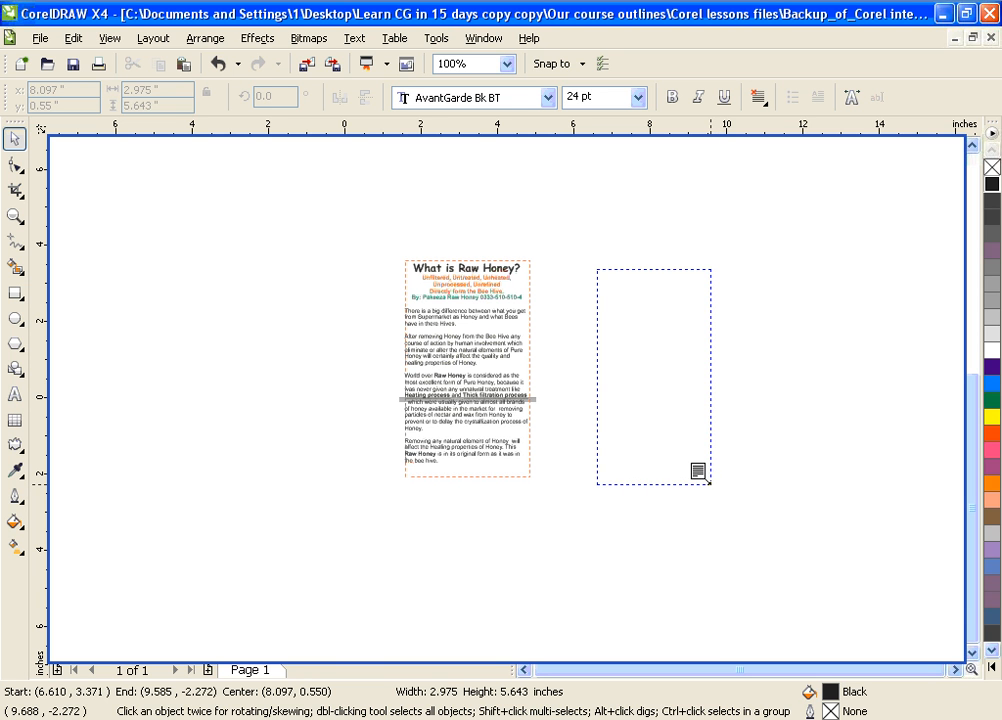
drag(708, 483, 711, 490)
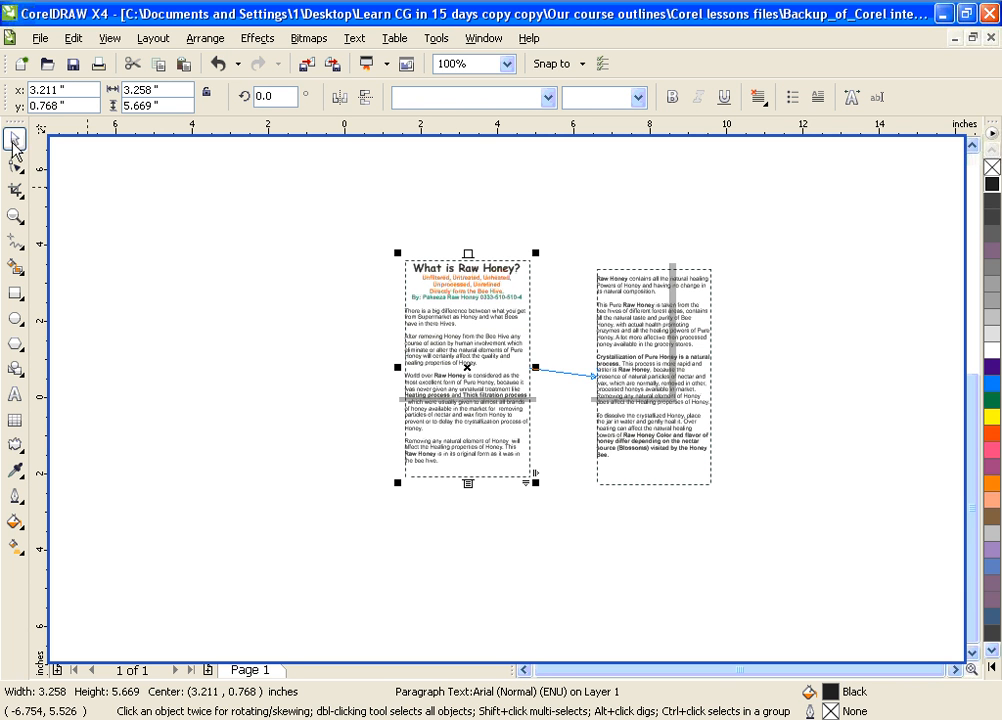
Move both linked text frames together about 1.18 inches left and 0.44 inches up, toward the page's left edge
click(286, 264)
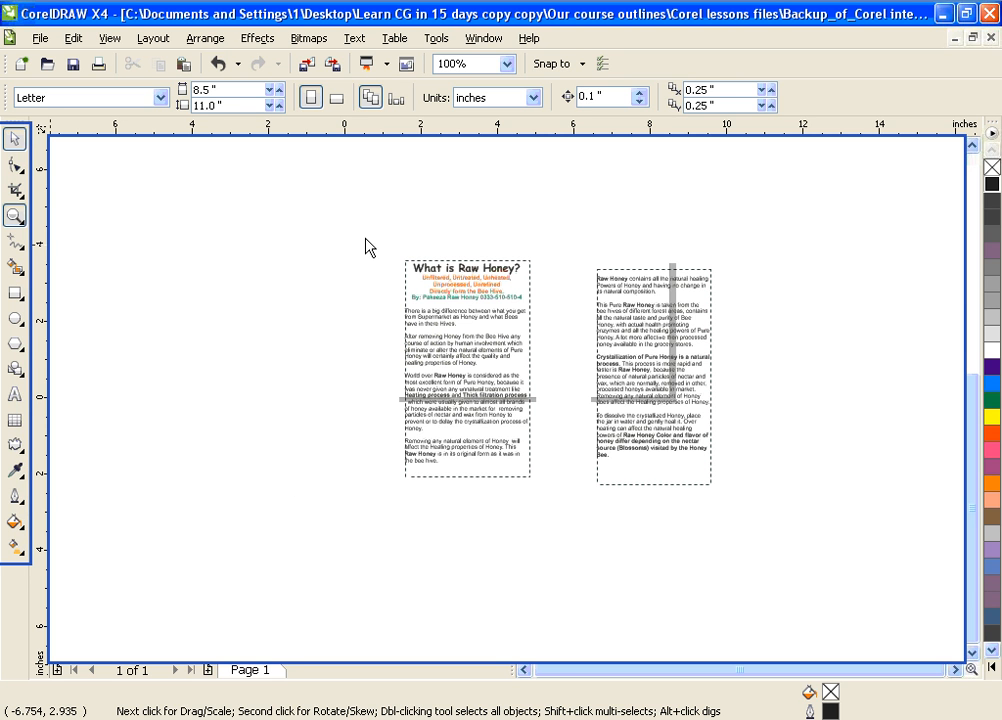
drag(371, 241, 746, 530)
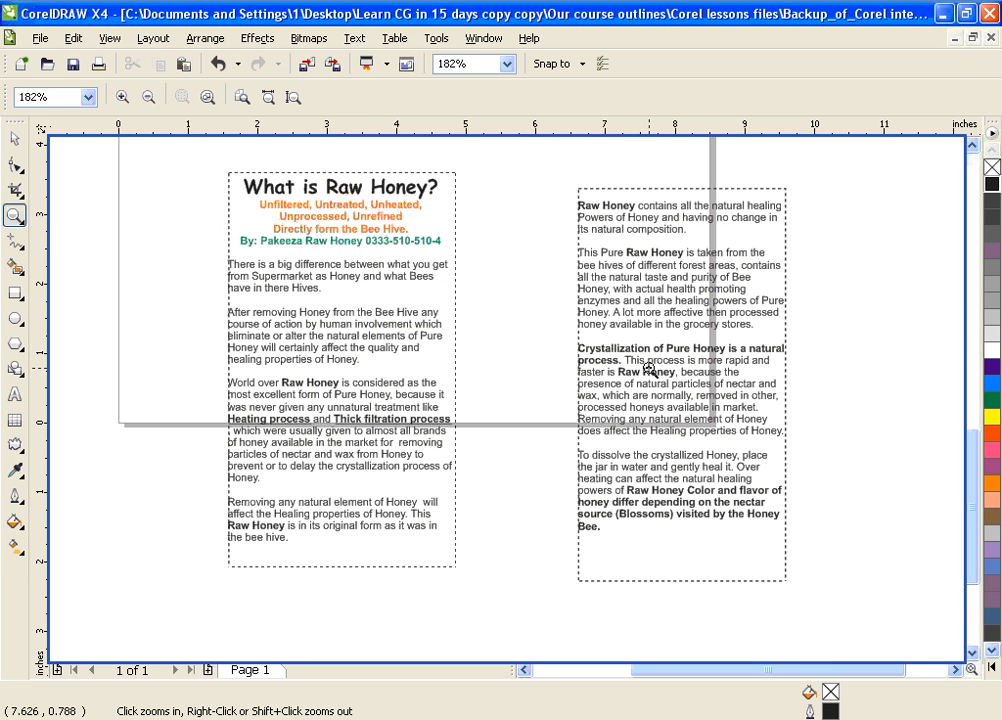
right_click(510, 398)
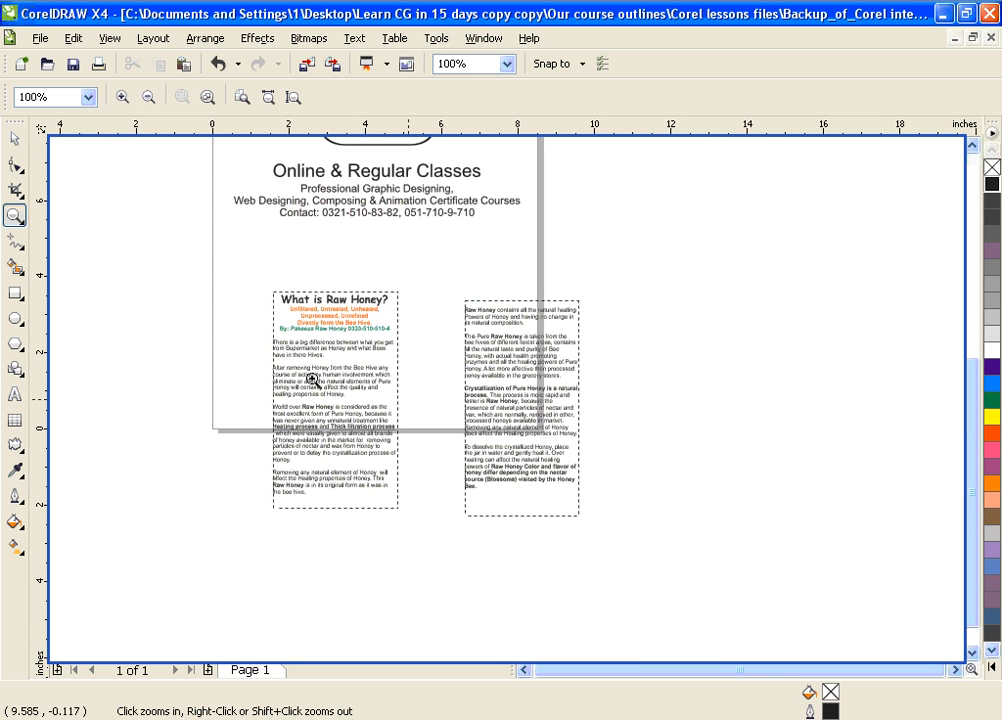
click(15, 140)
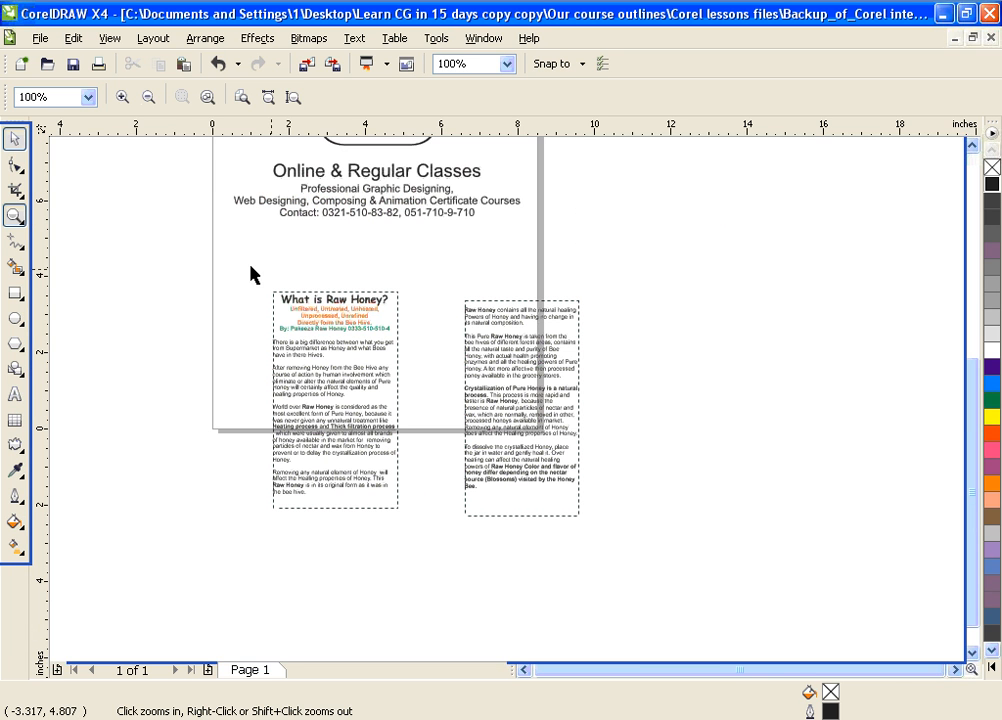
drag(250, 273, 575, 539)
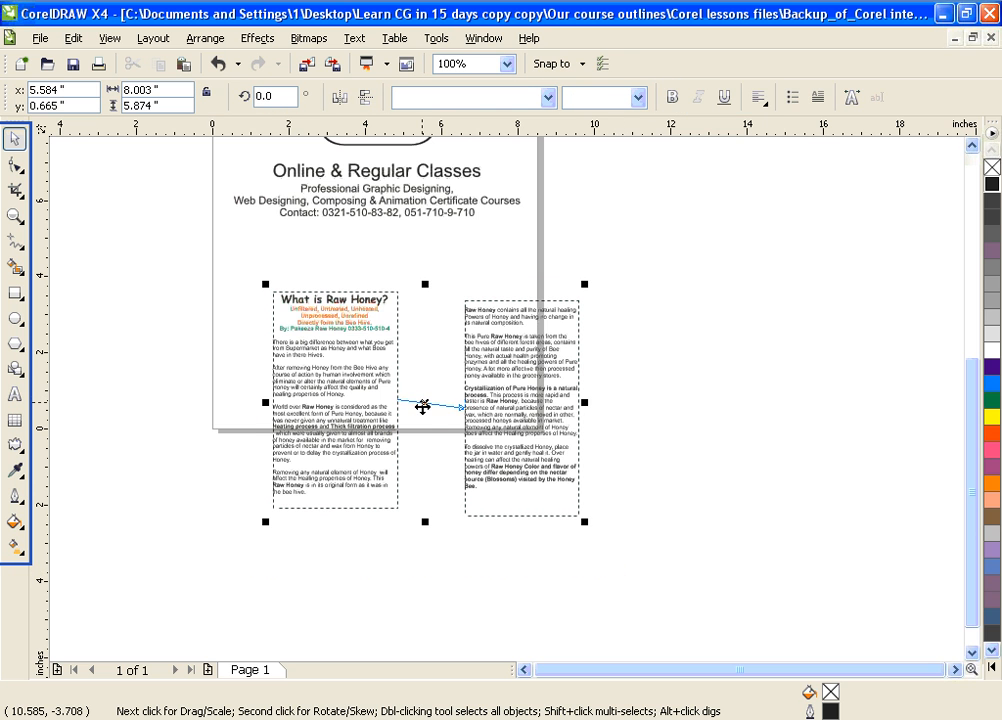
drag(422, 405, 376, 386)
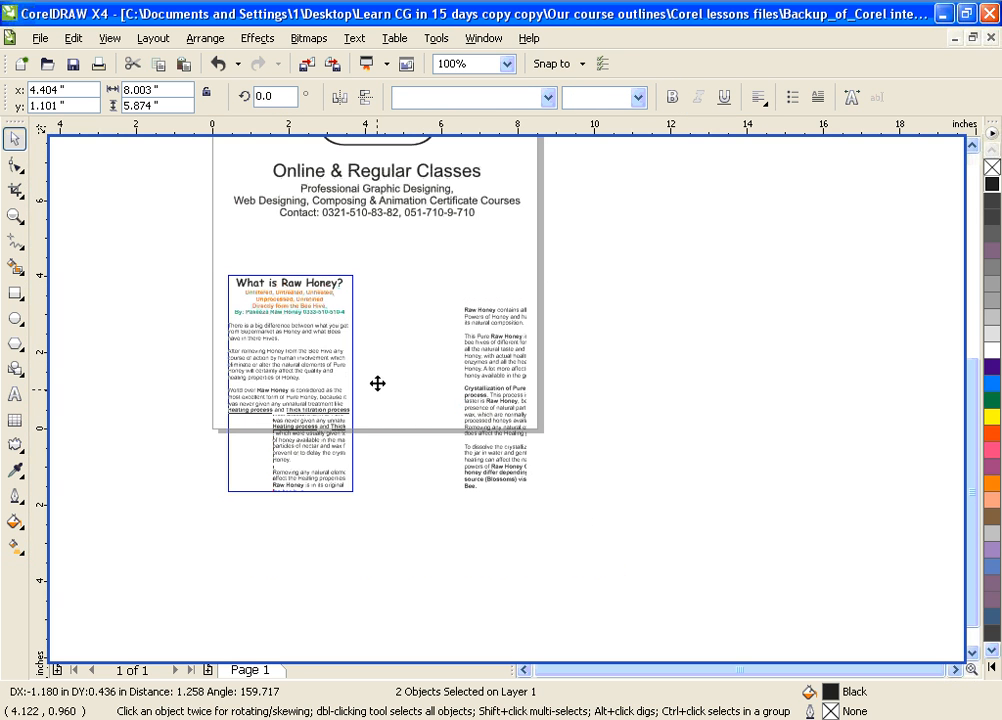